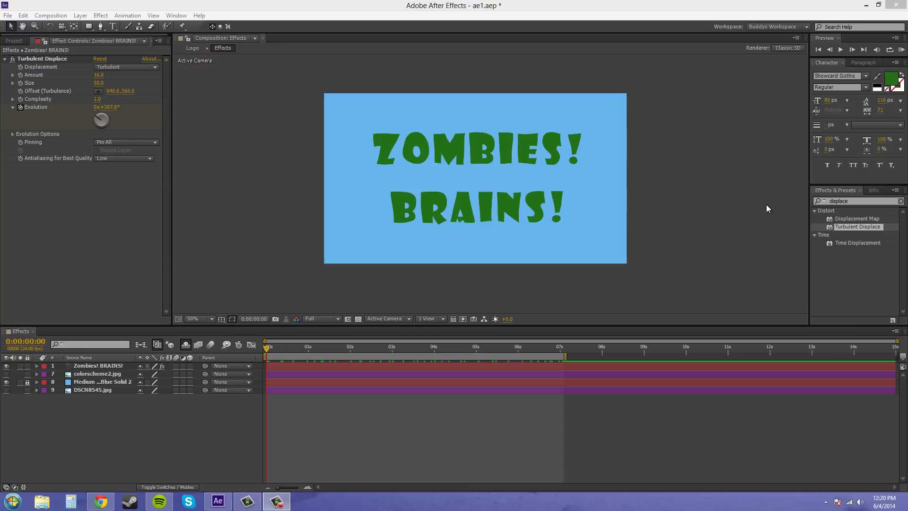
# Scrub the timeline to preview the text wobbling as Evolution runs from 0x+315.4° to 1x+91°
pyautogui.click(85, 305)
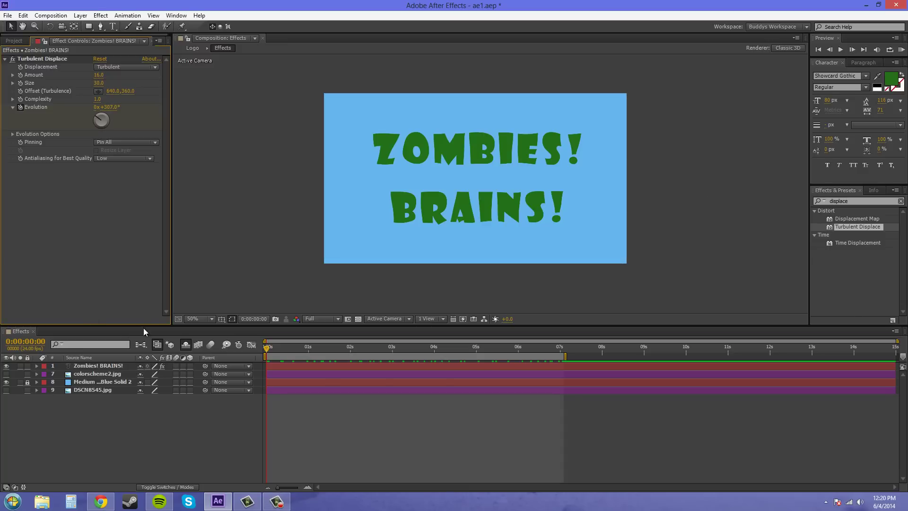
pyautogui.click(92, 367)
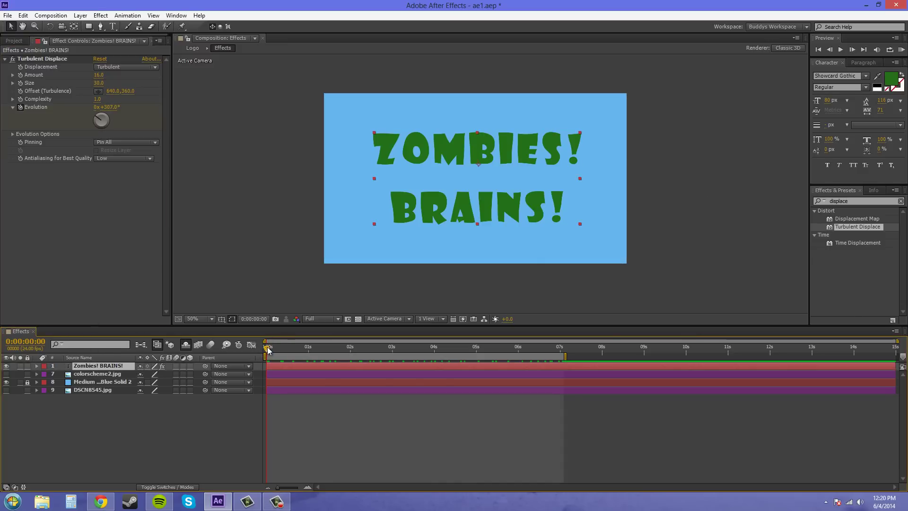
pyautogui.moveTo(267, 348); pyautogui.dragTo(418, 348)
pyautogui.scroll(2, 668, 210)
pyautogui.click(15, 61)
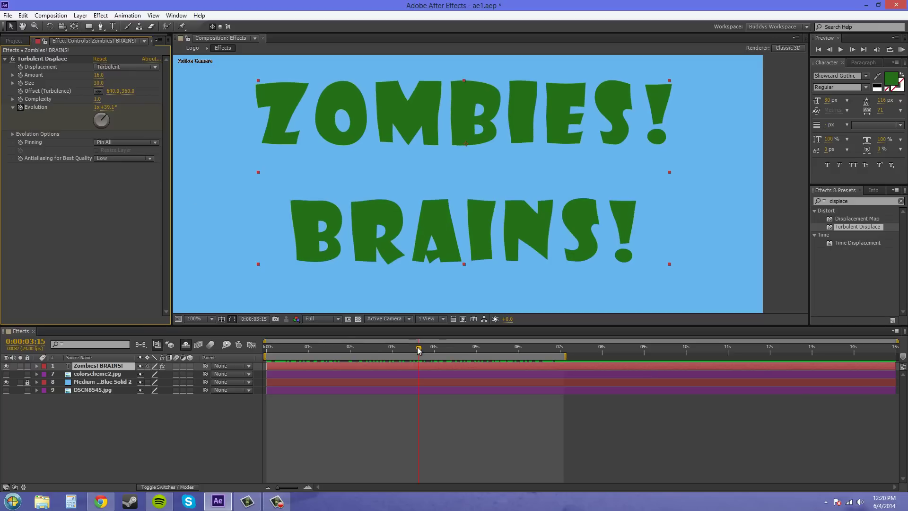
pyautogui.moveTo(418, 348); pyautogui.dragTo(277, 334)
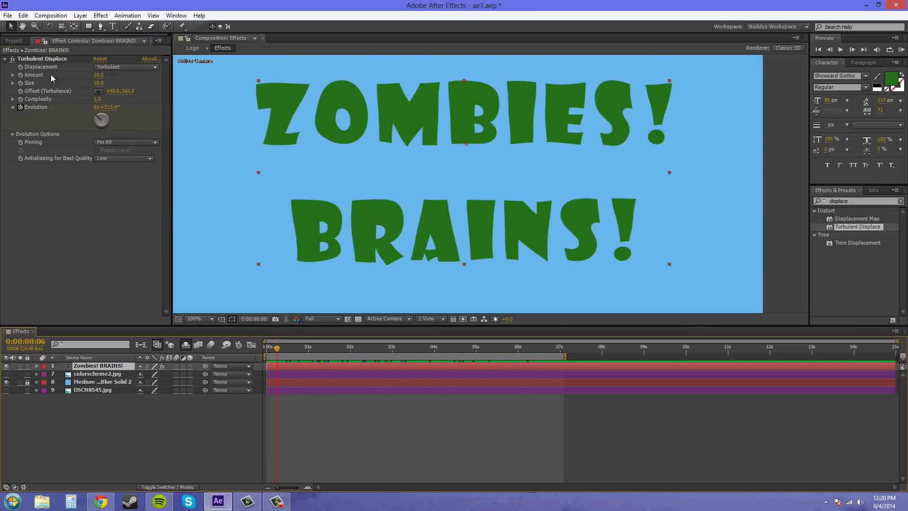
# Delete the existing Turbulent Displace effect from the ZOMBIES! BRAINS! text layer
pyautogui.click(38, 62)
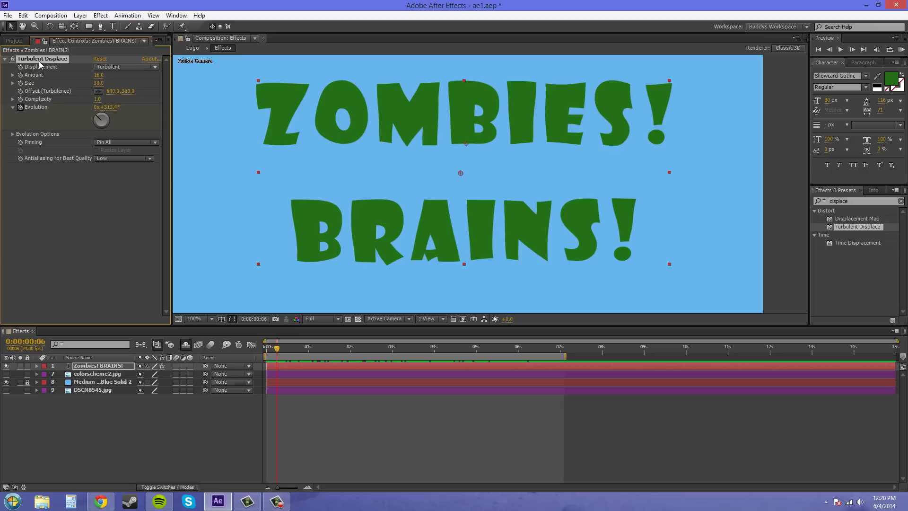
pyautogui.press('Delete')
pyautogui.click(154, 441)
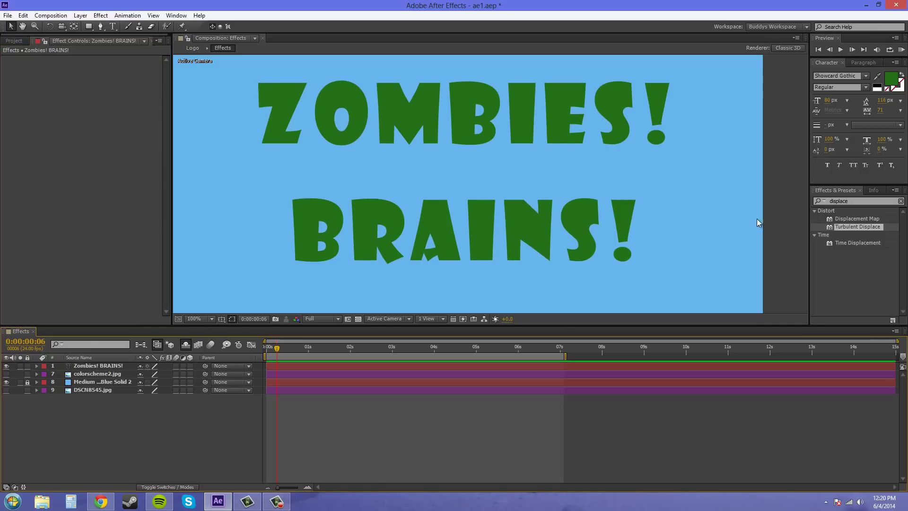
# Reapply Turbulent Displace to the text at defaults, viewing at 50% from the start
pyautogui.moveTo(866, 226); pyautogui.dragTo(461, 174)
pyautogui.press(',')
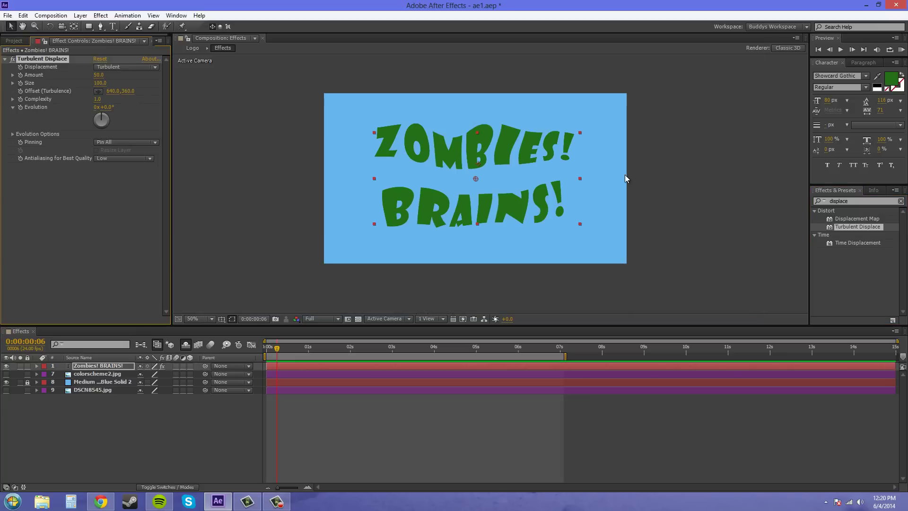
pyautogui.moveTo(277, 352); pyautogui.dragTo(253, 356)
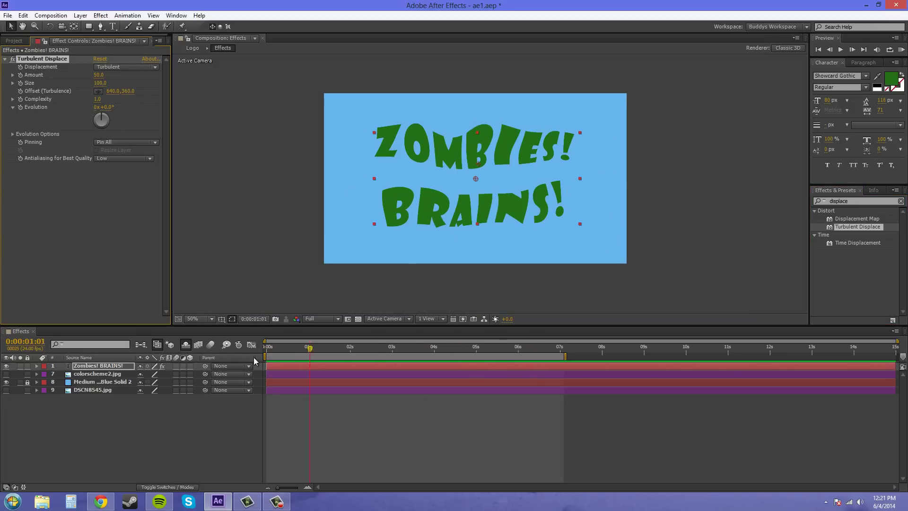
# Try the Bulge, Twist, Turbulent Smoother and Bulge Smoother displacement types
pyautogui.click(111, 67)
pyautogui.click(121, 89)
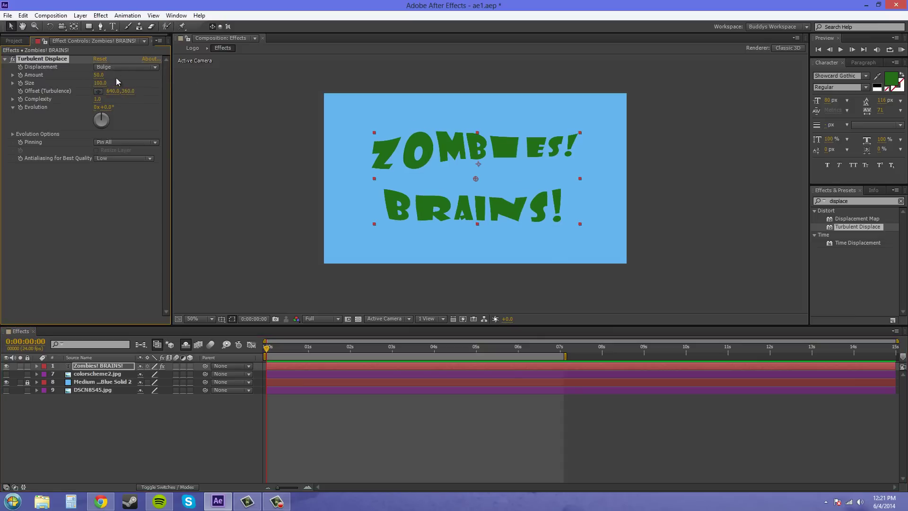
pyautogui.click(116, 68)
pyautogui.click(114, 96)
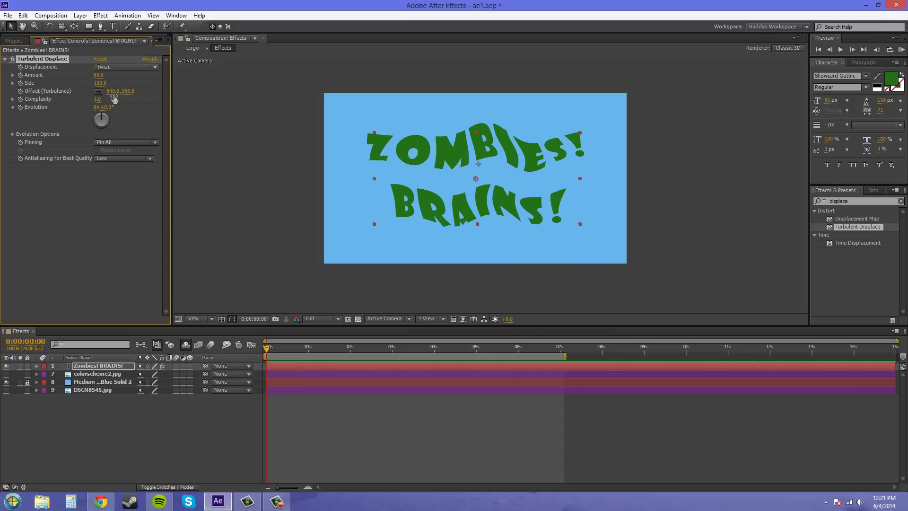
pyautogui.click(124, 66)
pyautogui.click(110, 110)
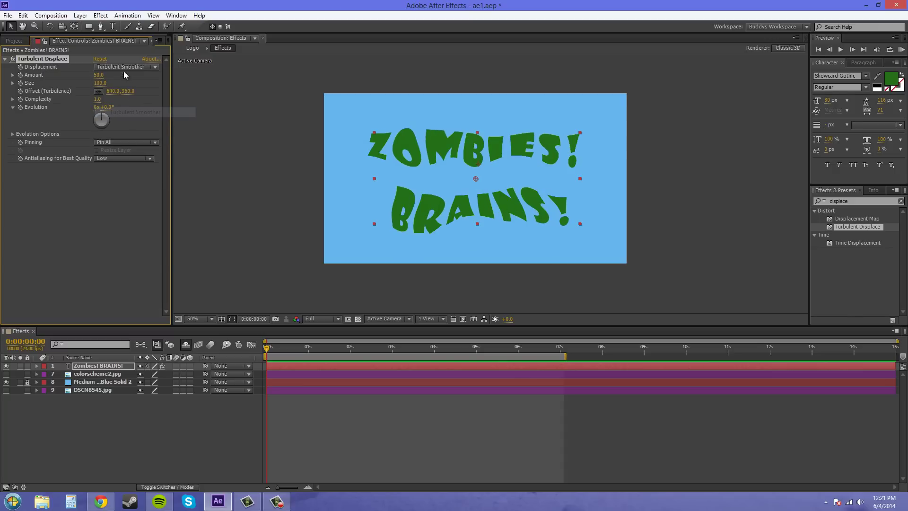
pyautogui.click(118, 66)
pyautogui.click(120, 122)
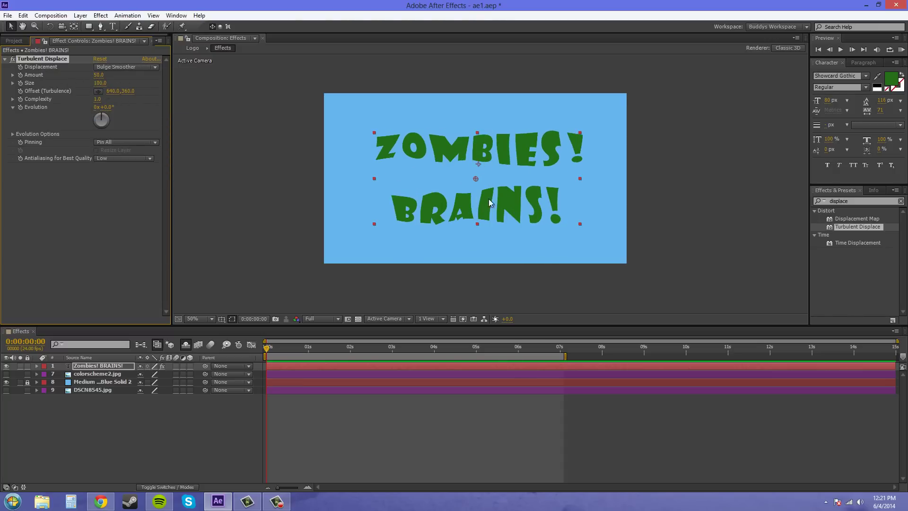
# Choose Twist Smoother displacement and lower Amount to 37
pyautogui.click(138, 67)
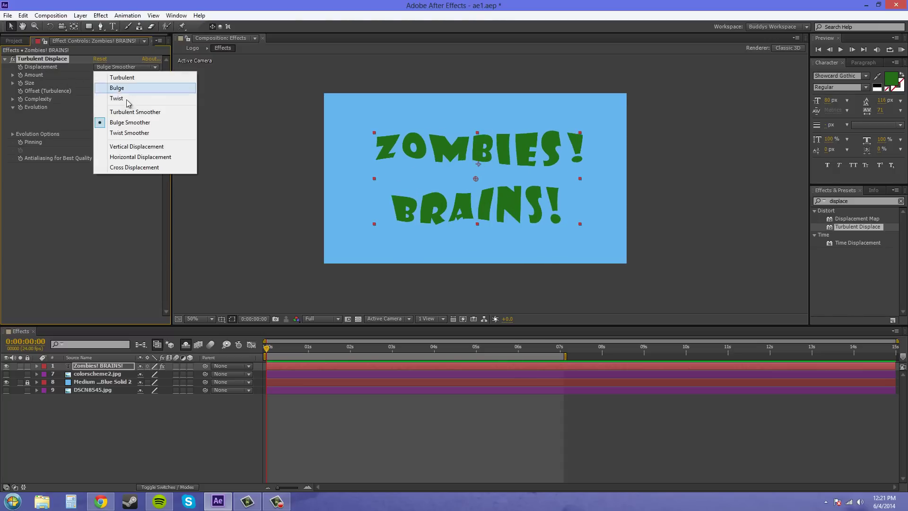
pyautogui.click(130, 132)
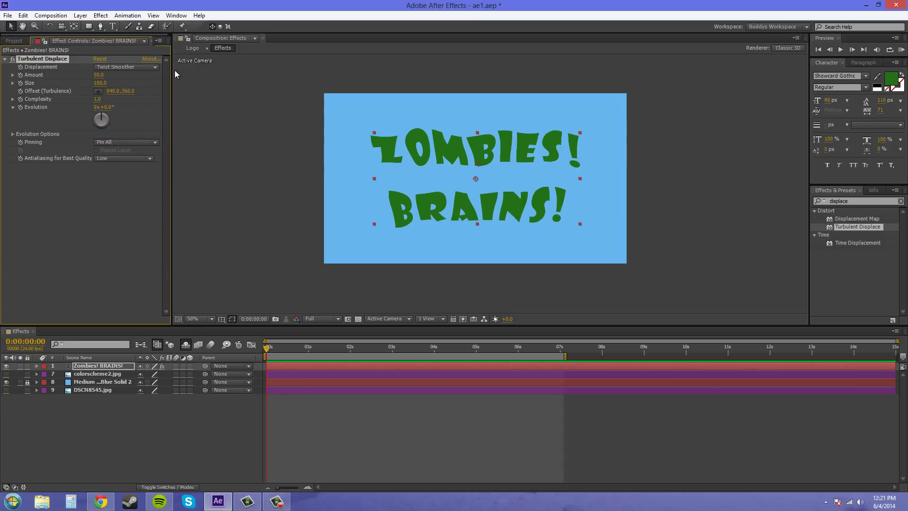
pyautogui.moveTo(98, 75); pyautogui.dragTo(108, 91)
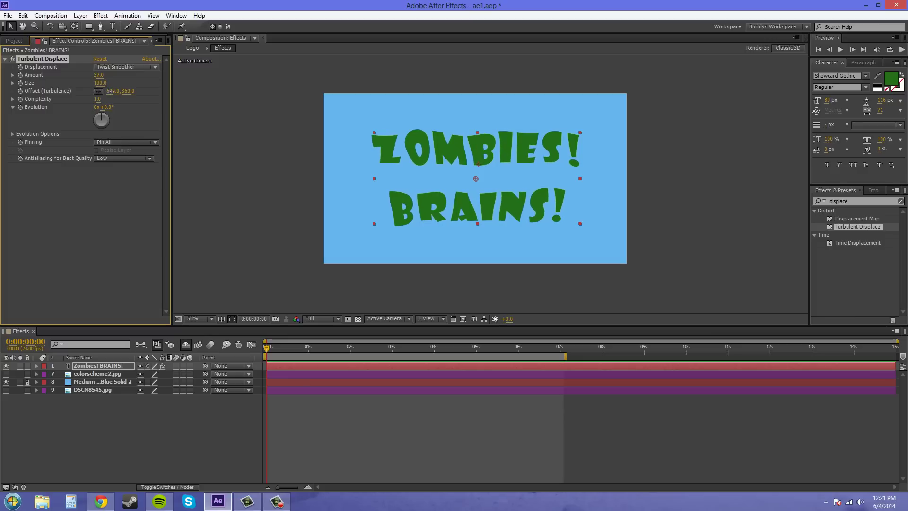
# Set the Turbulent Displace Amount to 5
pyautogui.click(100, 74)
pyautogui.write('5')
pyautogui.press('Return')
pyautogui.click(127, 226)
# Try Vertical and then Horizontal Displacement, undoing a trial Amount increase back to 50
pyautogui.click(136, 71)
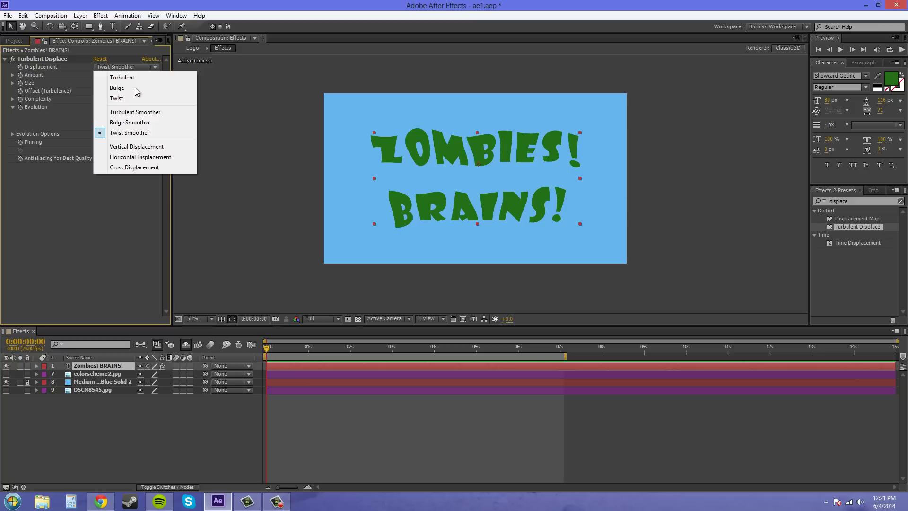
pyautogui.click(138, 147)
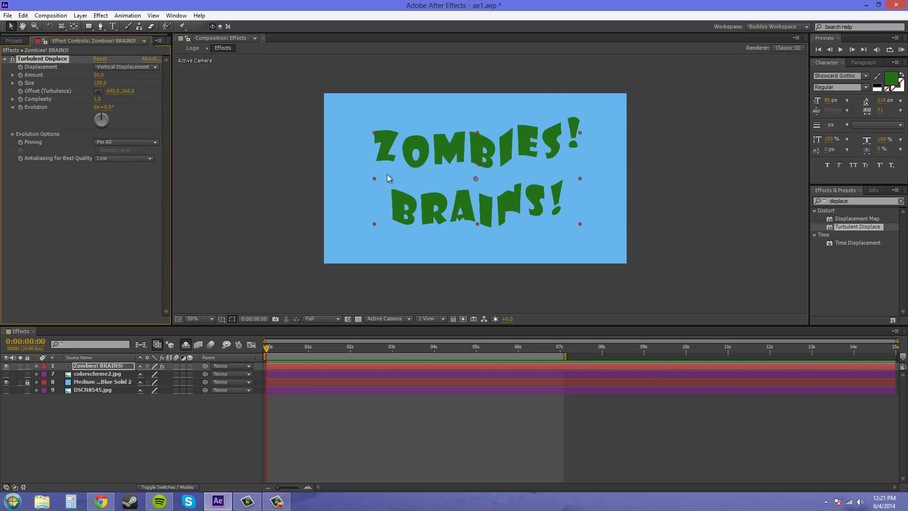
pyautogui.click(117, 69)
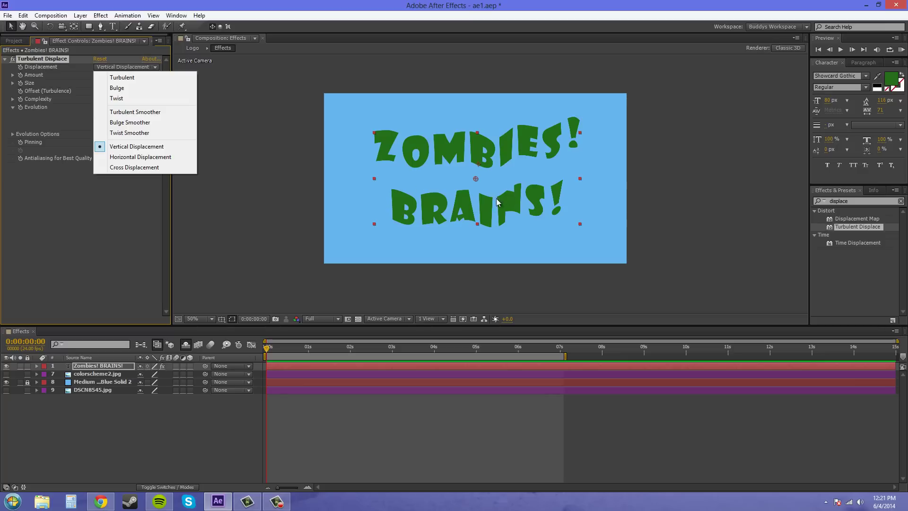
pyautogui.click(157, 157)
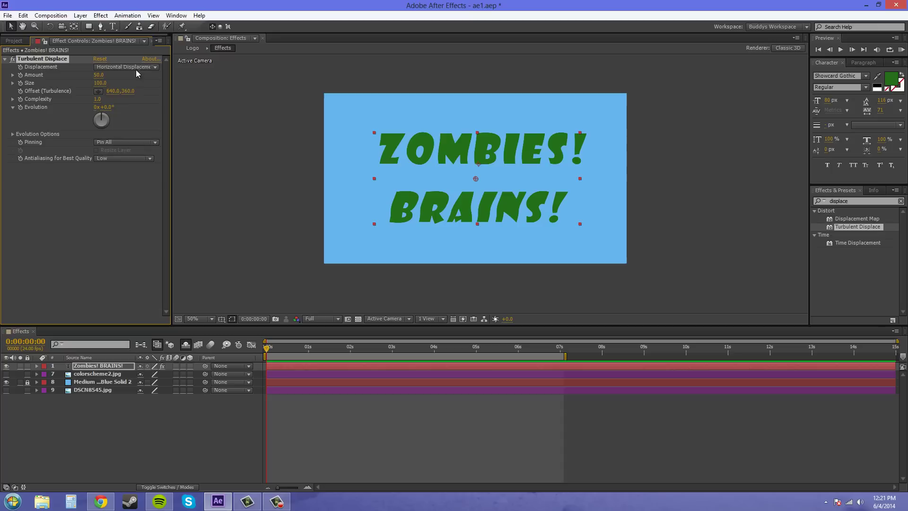
pyautogui.moveTo(99, 75); pyautogui.dragTo(110, 105)
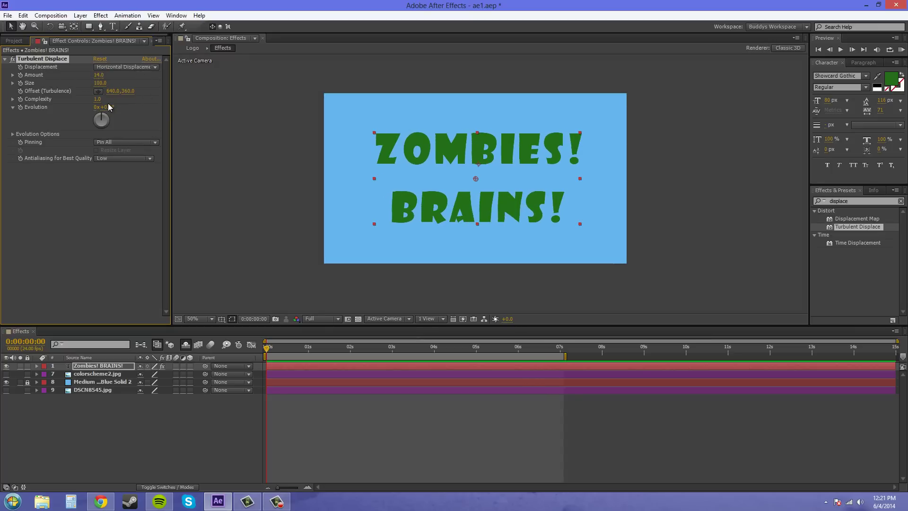
pyautogui.hotkey('ctrl', 'z')
# Switch to Cross Displacement with Amount raised to 117
pyautogui.click(142, 69)
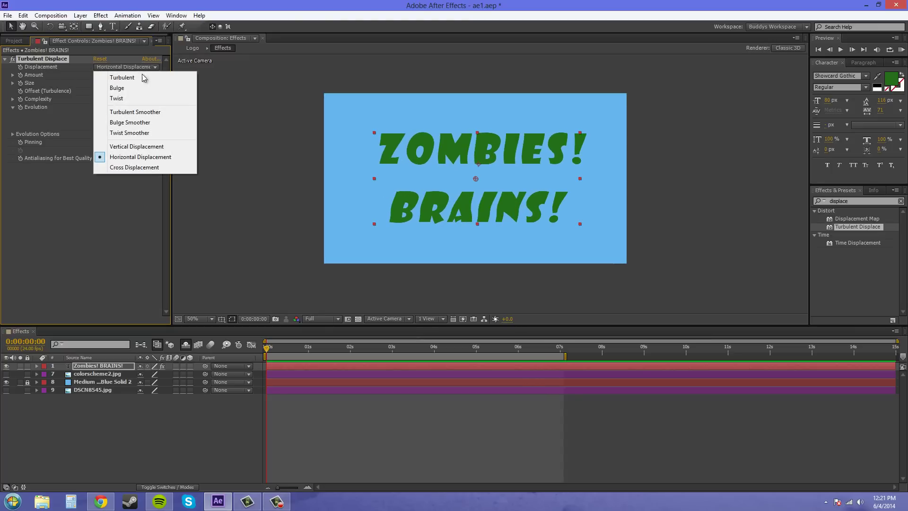
pyautogui.click(138, 166)
pyautogui.moveTo(101, 74); pyautogui.dragTo(131, 101)
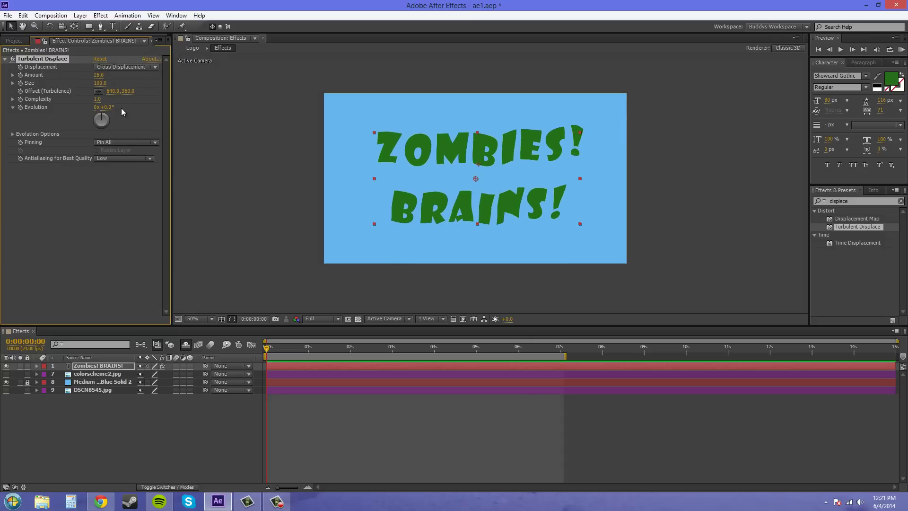
pyautogui.hotkey('ctrl', 'z')
# Set displacement back to Turbulent with Amount 20 and Size enlarged to 128
pyautogui.click(126, 67)
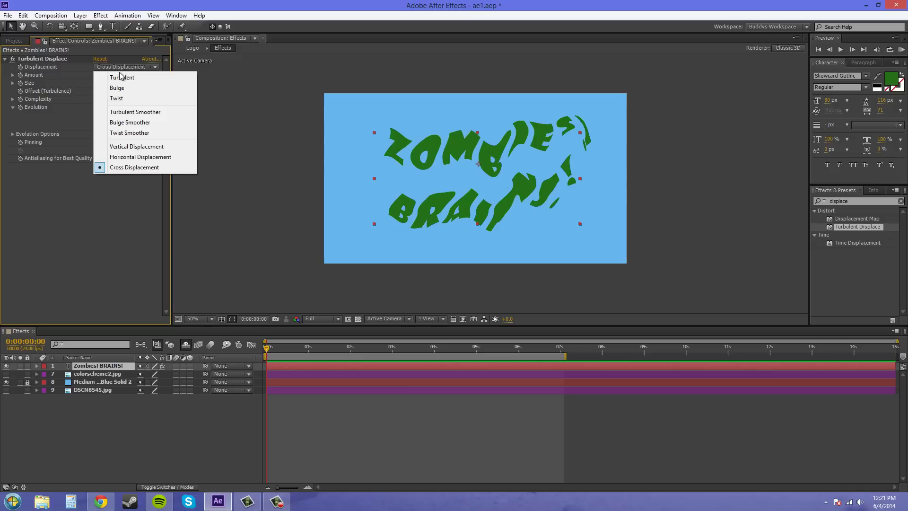
pyautogui.click(115, 75)
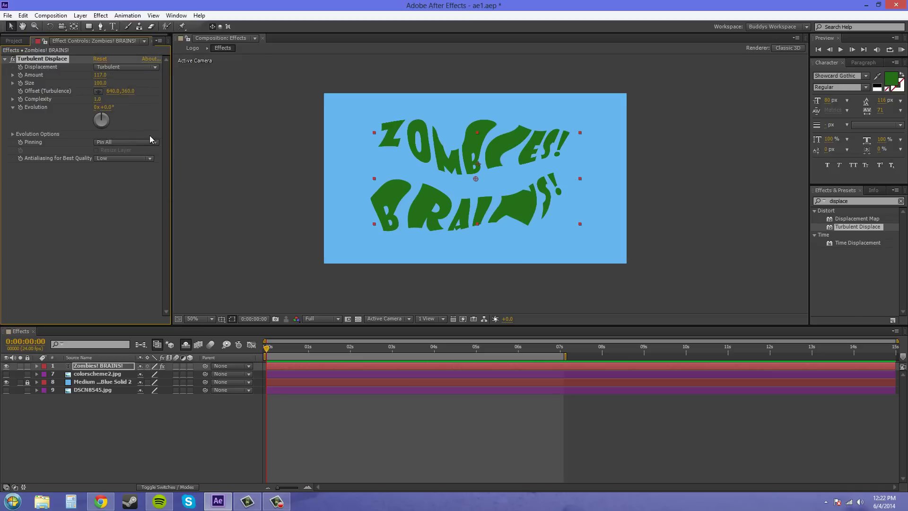
pyautogui.click(98, 75)
pyautogui.write('20')
pyautogui.press('Return')
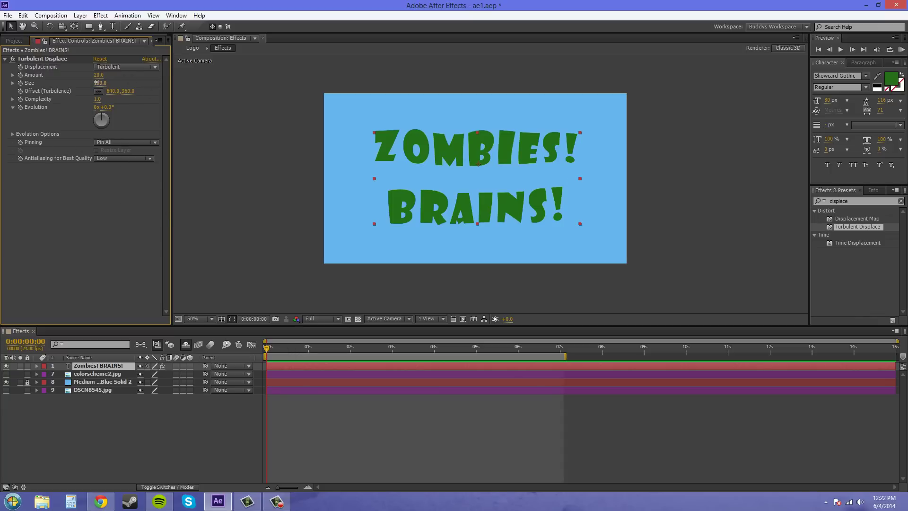
pyautogui.moveTo(99, 83); pyautogui.dragTo(44, 117)
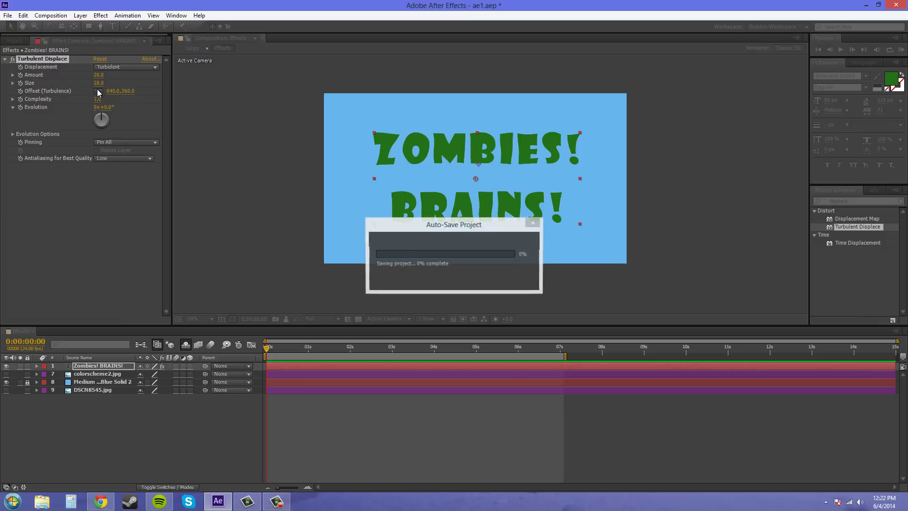
# Drag the Offset (Turbulence) point over the text, ending near 306, 352
pyautogui.click(98, 92)
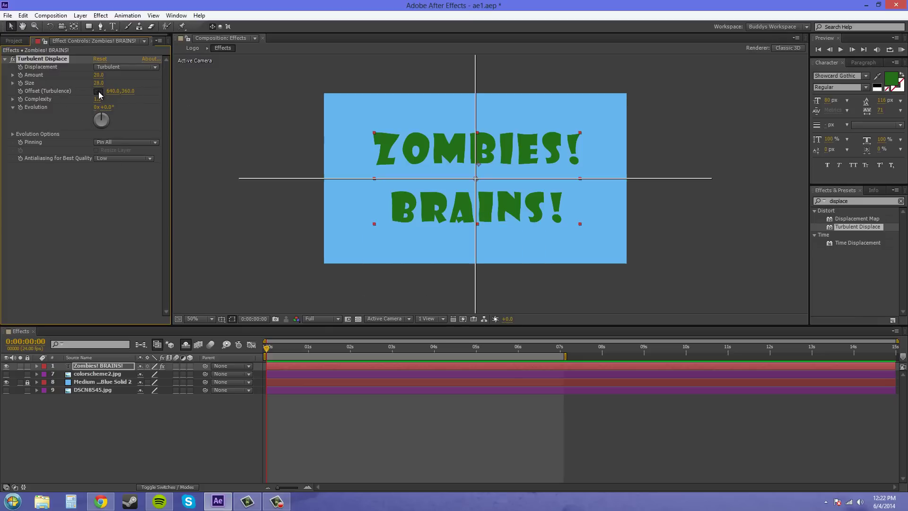
pyautogui.click(447, 147)
pyautogui.moveTo(447, 147); pyautogui.dragTo(465, 185)
pyautogui.moveTo(447, 182); pyautogui.dragTo(396, 177)
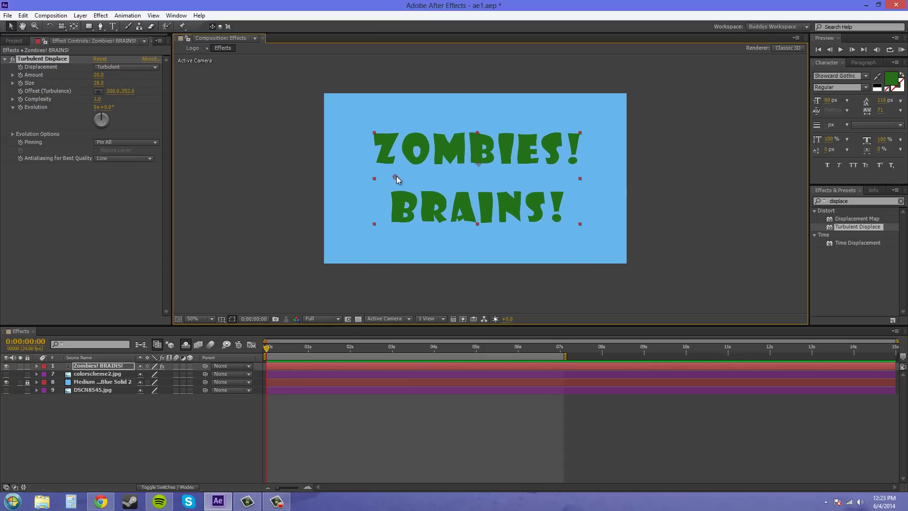
# Raise Size to 134 and Amount to about 95, moving the offset near 470, 388
pyautogui.click(97, 83)
pyautogui.write('28')
pyautogui.moveTo(99, 82); pyautogui.dragTo(107, 83)
pyautogui.moveTo(397, 179); pyautogui.dragTo(479, 176)
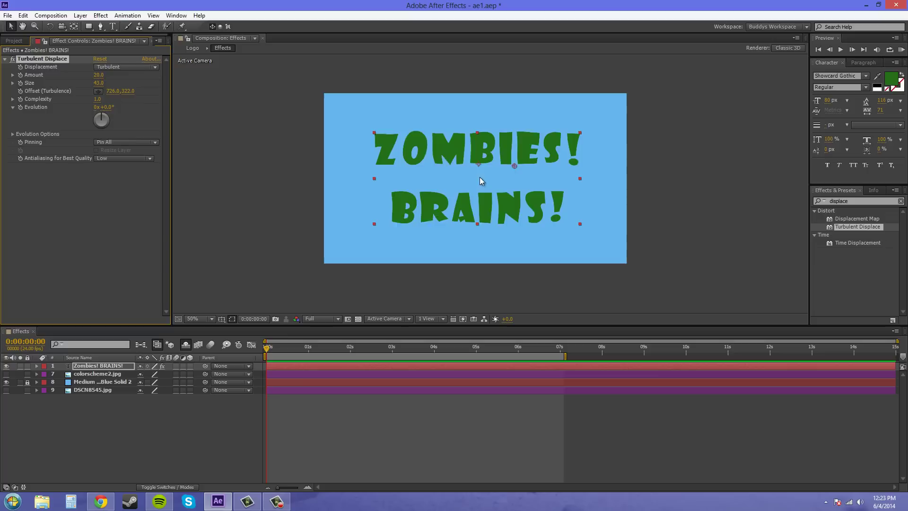
pyautogui.moveTo(99, 83); pyautogui.dragTo(360, 142)
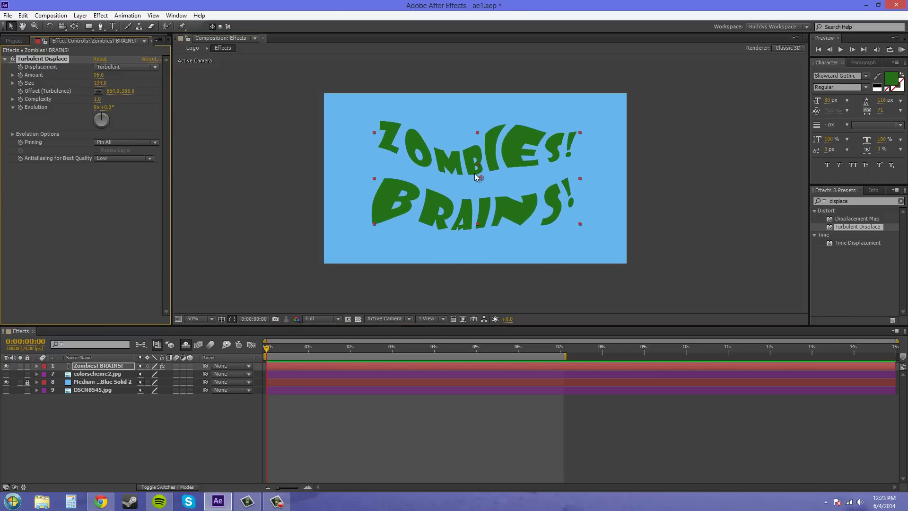
pyautogui.moveTo(481, 180); pyautogui.dragTo(435, 180)
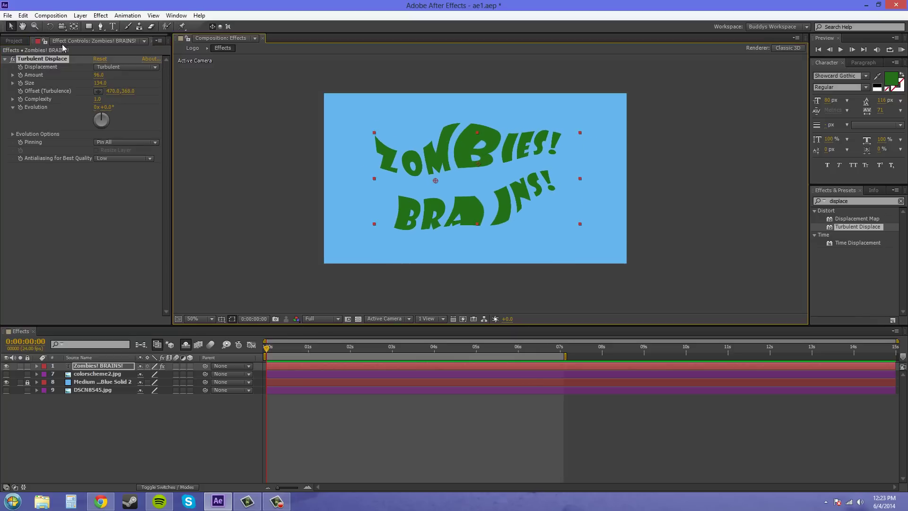
# Enter 25 for both the Turbulent Displace Amount and Size
pyautogui.click(99, 75)
pyautogui.write('25')
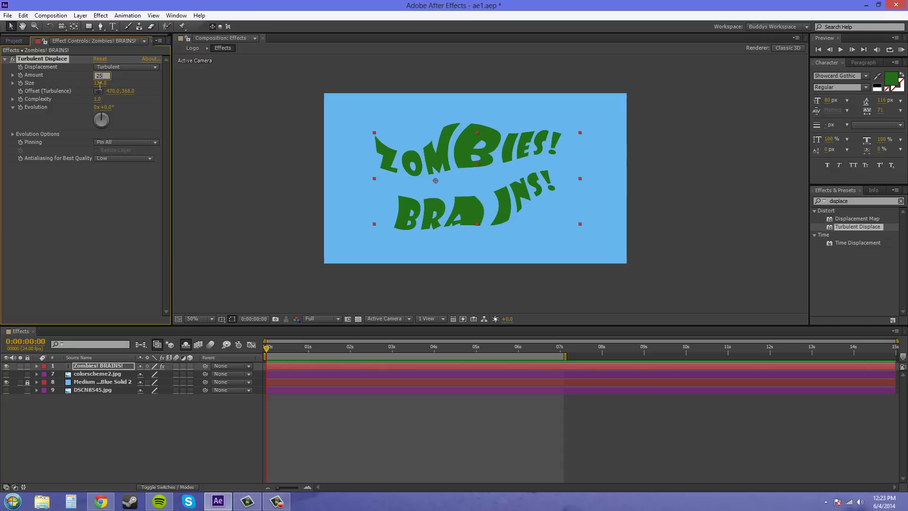
pyautogui.press('Tab')
pyautogui.write('25')
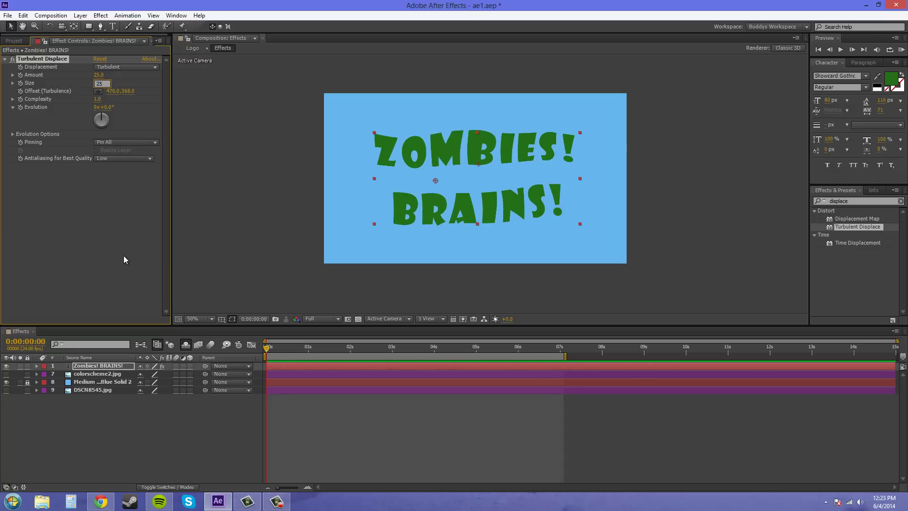
pyautogui.click(124, 255)
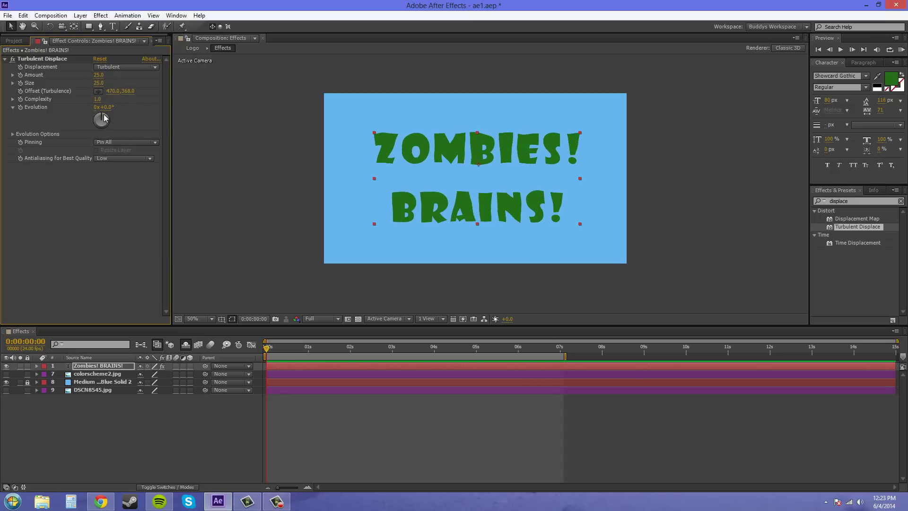
# Set the starting Evolution to 3 revolutions (3x+0.0°)
pyautogui.moveTo(104, 119)
pyautogui.mouseDown()
pyautogui.moveTo(113, 121)
pyautogui.moveTo(83, 126)
pyautogui.moveTo(115, 128)
pyautogui.moveTo(115, 108)
pyautogui.mouseUp()
pyautogui.hotkey('ctrl', 'z')
pyautogui.click(97, 107)
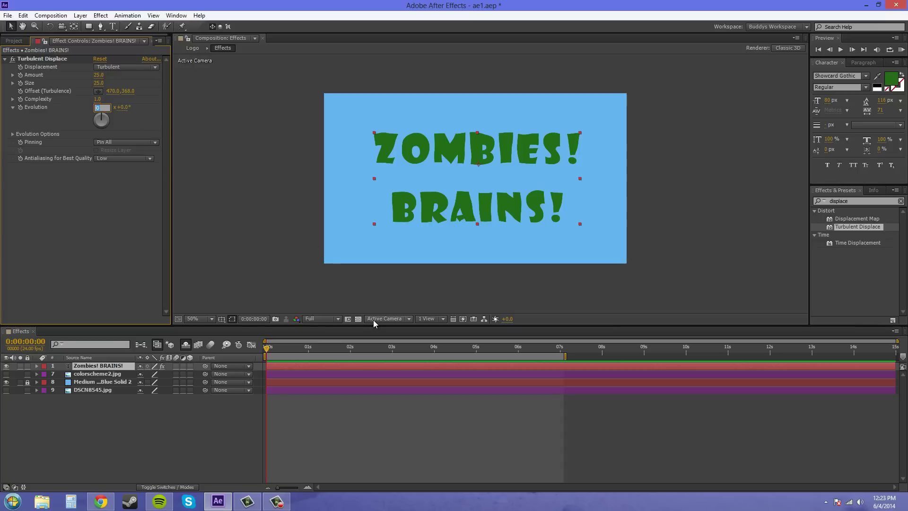
pyautogui.write('3')
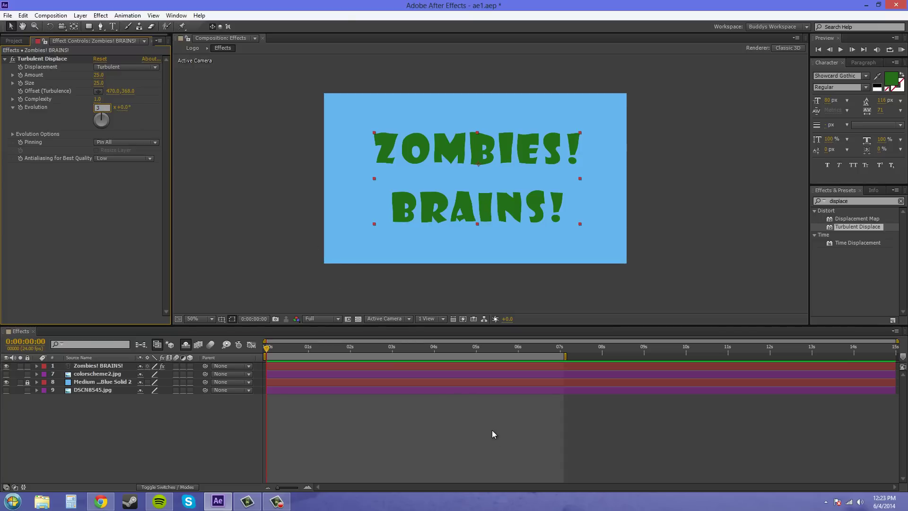
pyautogui.click(492, 429)
# Keyframe Evolution at 3.5 revolutions (3x+180°) at 7 seconds, then return the playhead
pyautogui.click(22, 113)
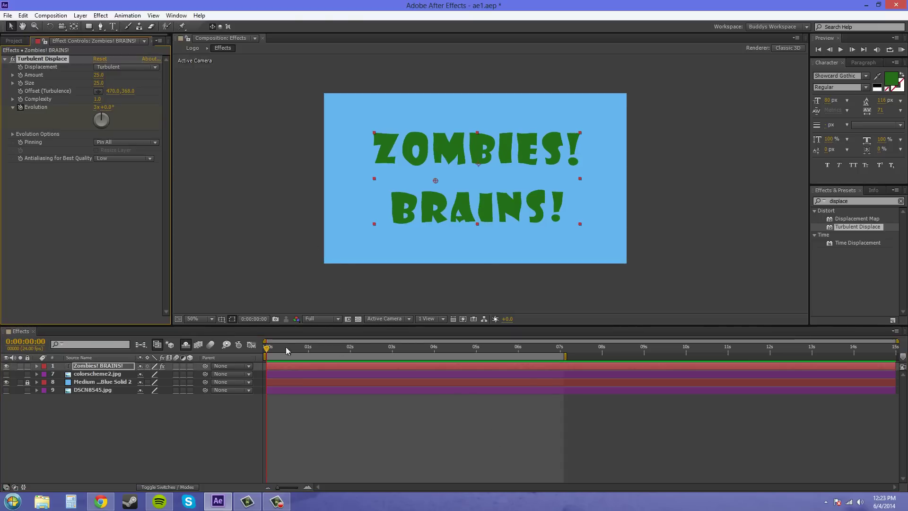
pyautogui.moveTo(268, 348); pyautogui.dragTo(559, 351)
pyautogui.click(96, 107)
pyautogui.write('3.5')
pyautogui.press('Return')
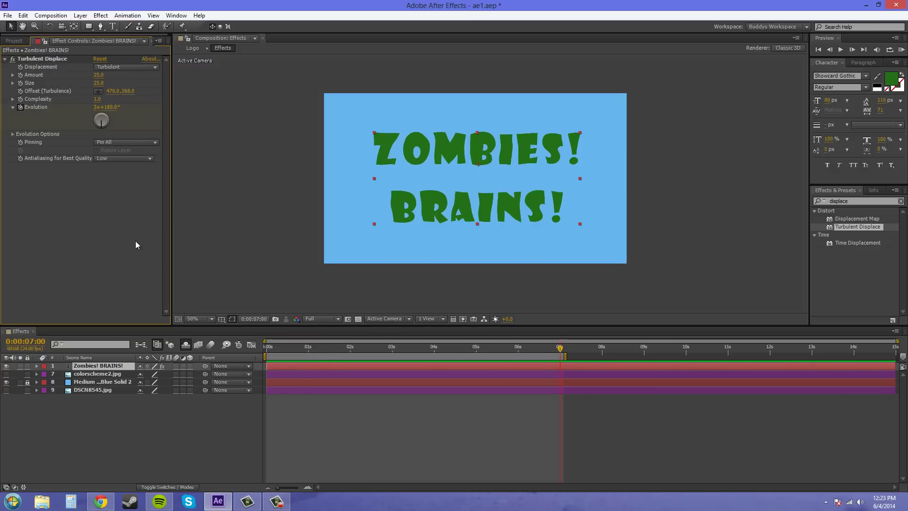
pyautogui.moveTo(559, 348)
pyautogui.mouseDown()
pyautogui.moveTo(228, 346)
pyautogui.moveTo(506, 359)
pyautogui.moveTo(557, 352)
pyautogui.mouseUp()
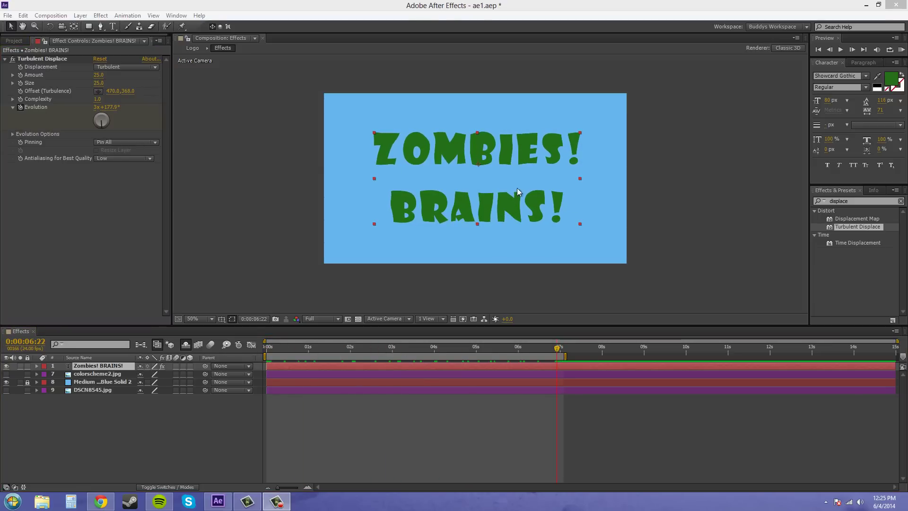
pyautogui.moveTo(98, 99); pyautogui.dragTo(370, 127)
pyautogui.moveTo(496, 141); pyautogui.dragTo(525, 133)
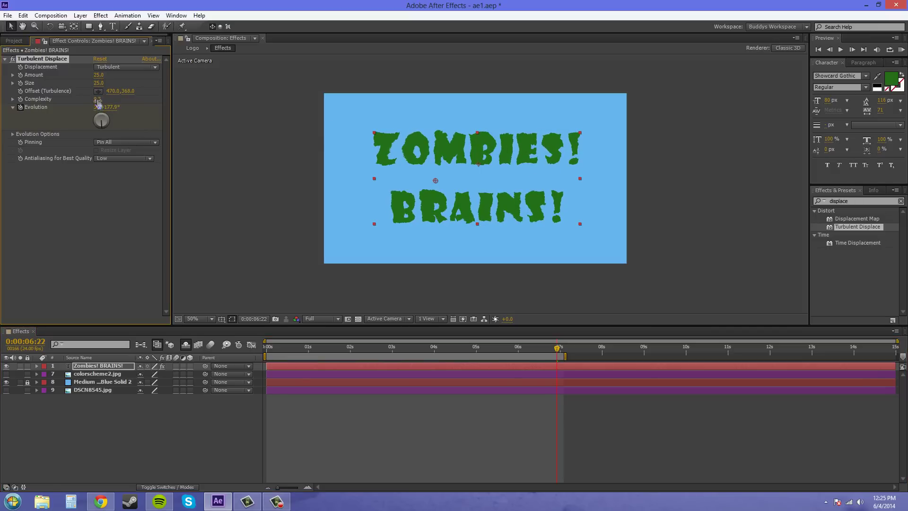
pyautogui.moveTo(51, 102); pyautogui.dragTo(616, 217)
pyautogui.moveTo(98, 99)
pyautogui.mouseDown()
pyautogui.moveTo(19, 108)
pyautogui.moveTo(93, 98)
pyautogui.mouseUp()
pyautogui.click(96, 99)
pyautogui.write('1')
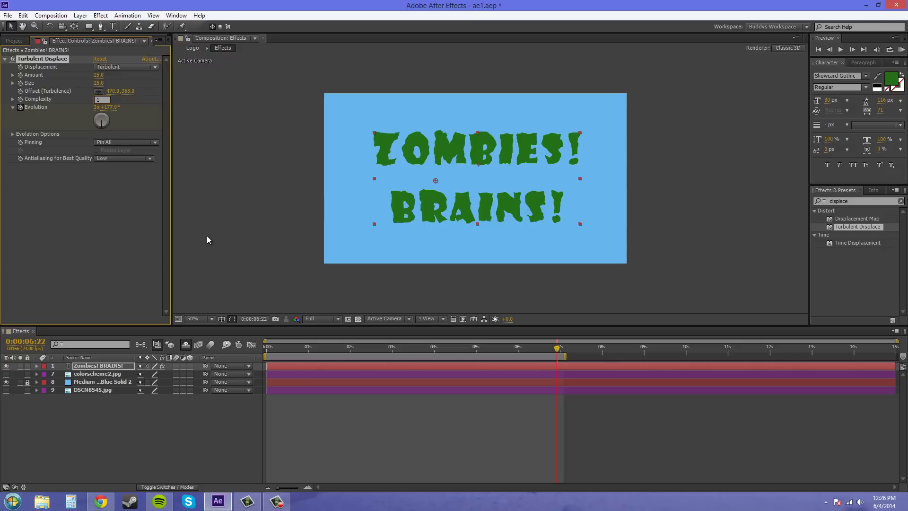
pyautogui.click(141, 223)
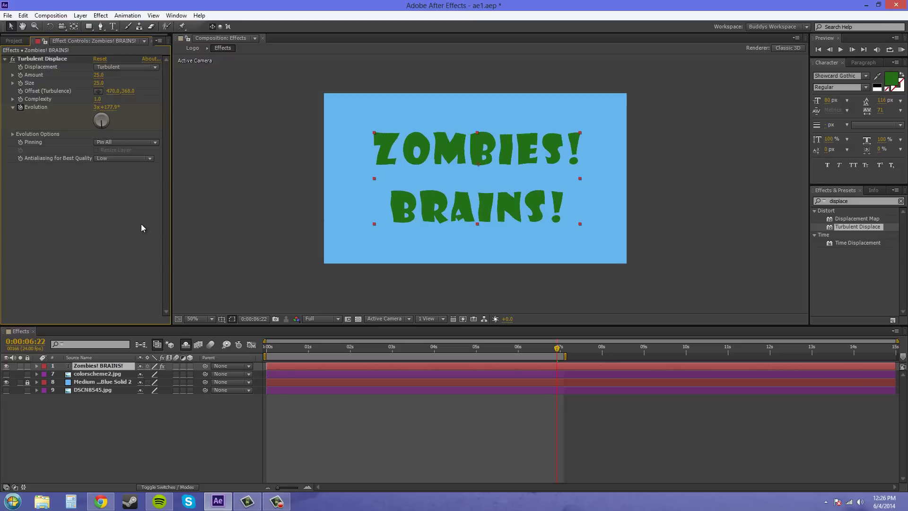
# Try Pin Left pinning and preview it, then set Pinning to None
pyautogui.click(105, 144)
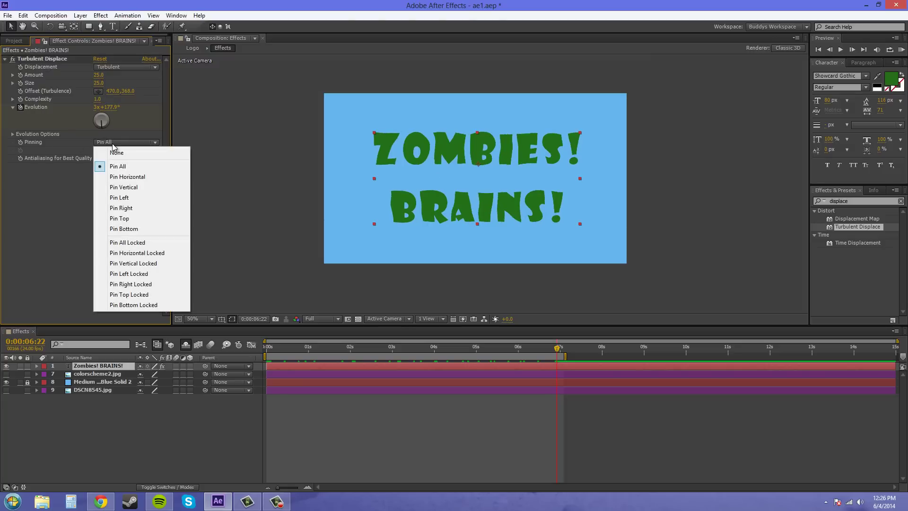
pyautogui.click(136, 197)
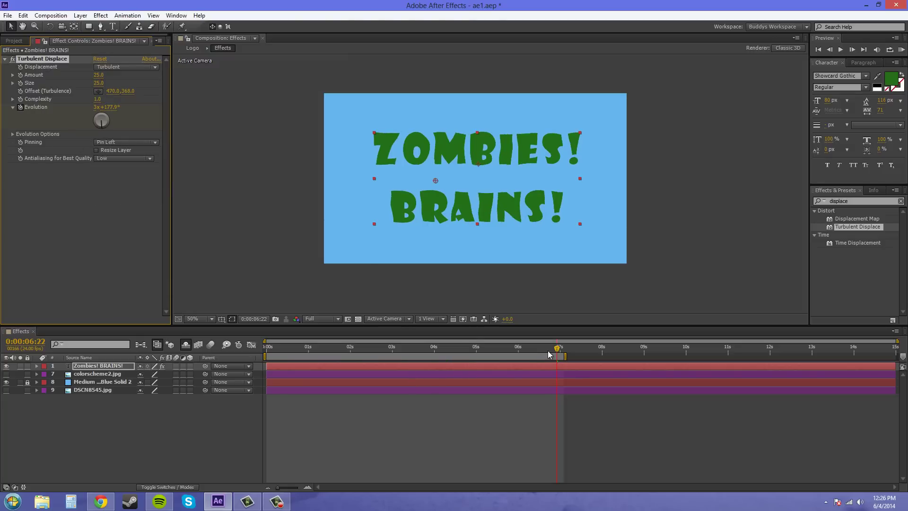
pyautogui.moveTo(548, 354); pyautogui.dragTo(495, 349)
pyautogui.moveTo(380, 348); pyautogui.dragTo(272, 349)
pyautogui.click(122, 144)
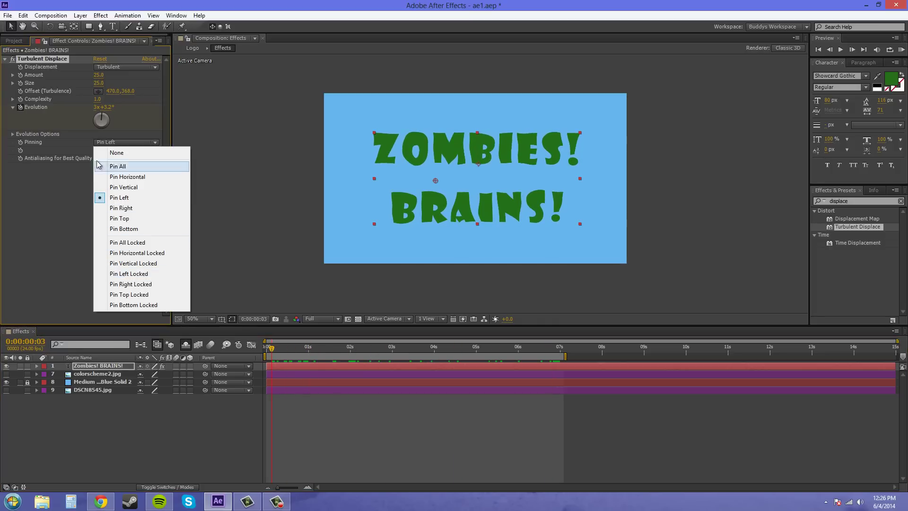
pyautogui.click(114, 153)
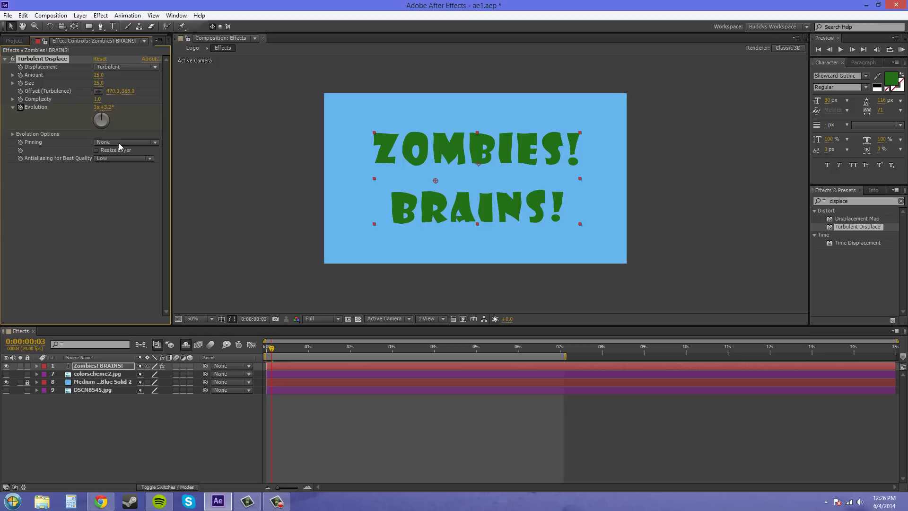
pyautogui.click(113, 158)
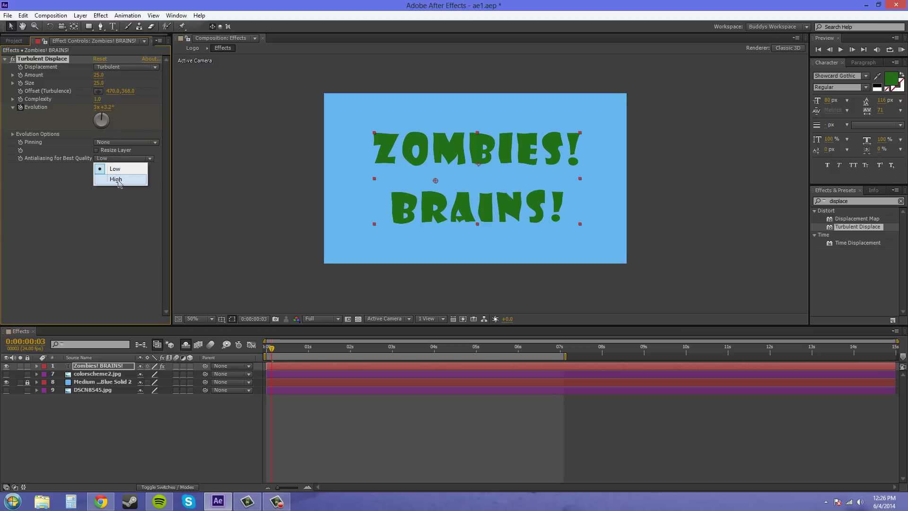
pyautogui.click(117, 179)
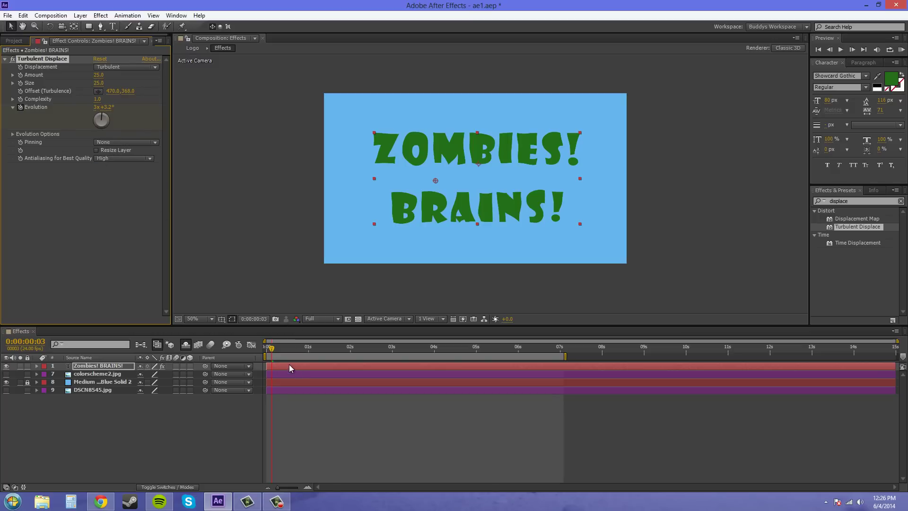
pyautogui.moveTo(272, 351); pyautogui.dragTo(392, 350)
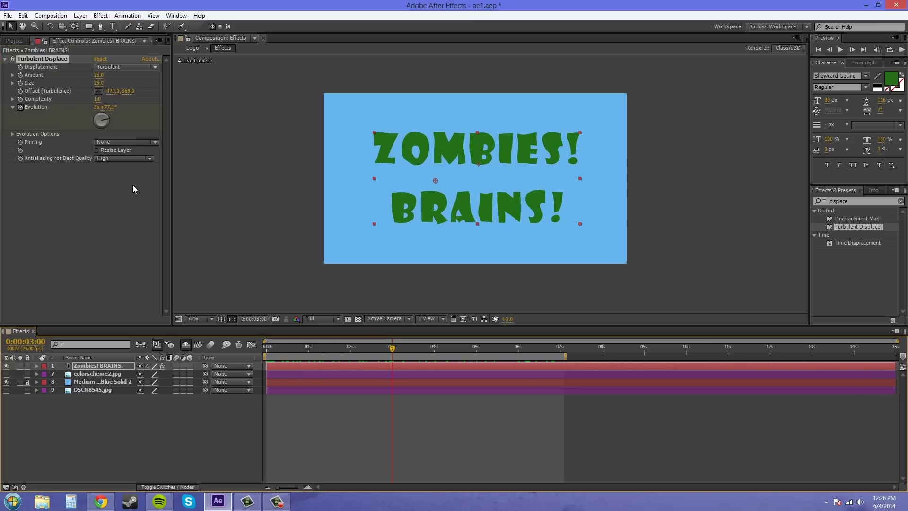
pyautogui.click(115, 159)
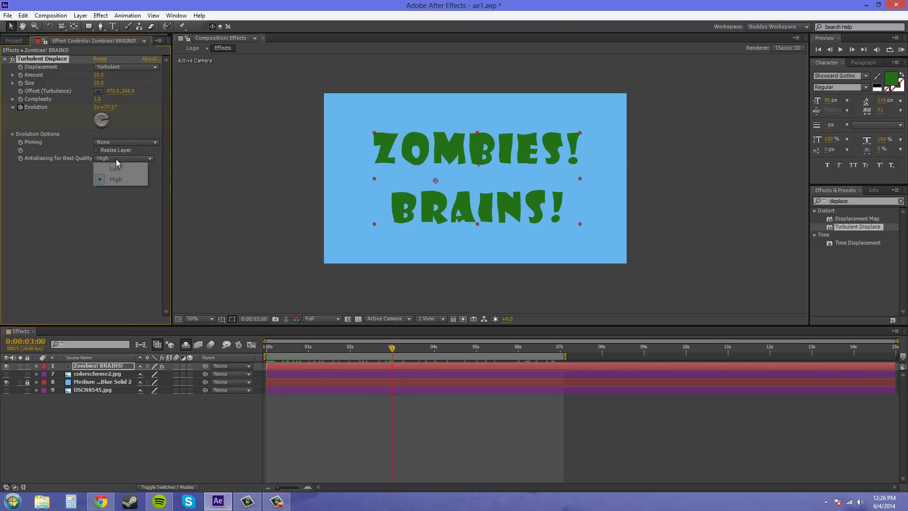
pyautogui.click(122, 171)
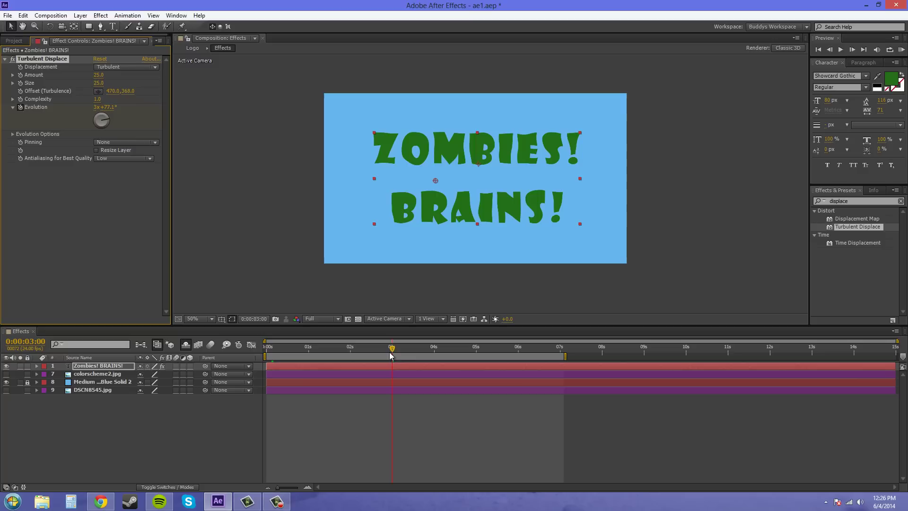
pyautogui.moveTo(392, 349)
pyautogui.mouseDown()
pyautogui.moveTo(512, 359)
pyautogui.moveTo(399, 352)
pyautogui.mouseUp()
pyautogui.moveTo(335, 351); pyautogui.dragTo(305, 352)
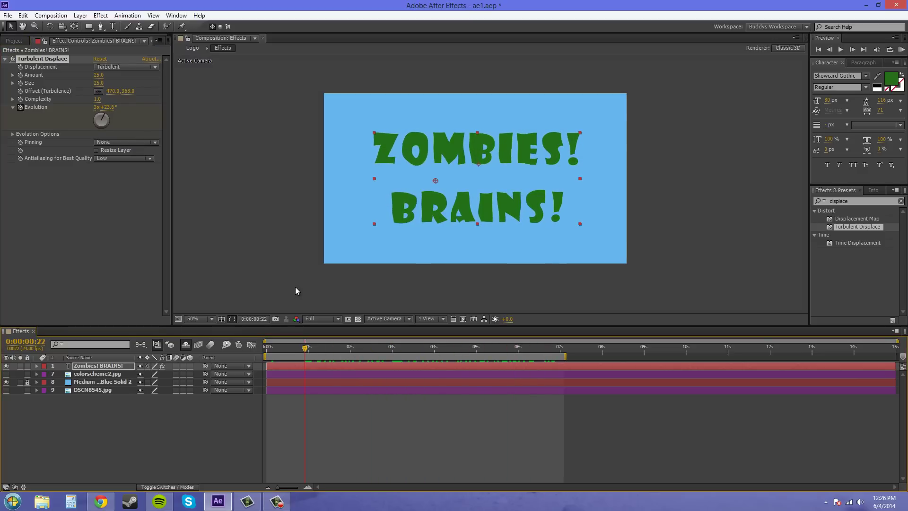